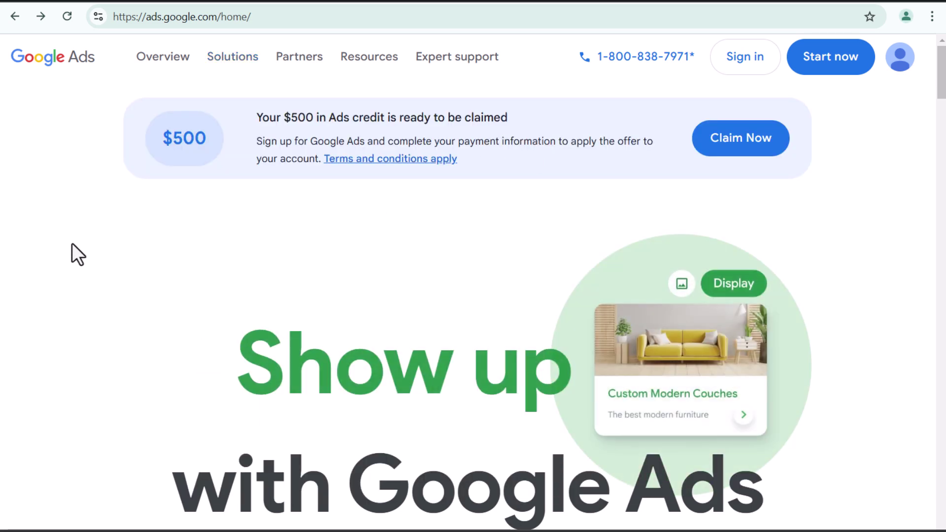
# Step: Highlight the $500 credit amount and scroll through the offer details
pyautogui.moveTo(206, 140); pyautogui.dragTo(161, 140)
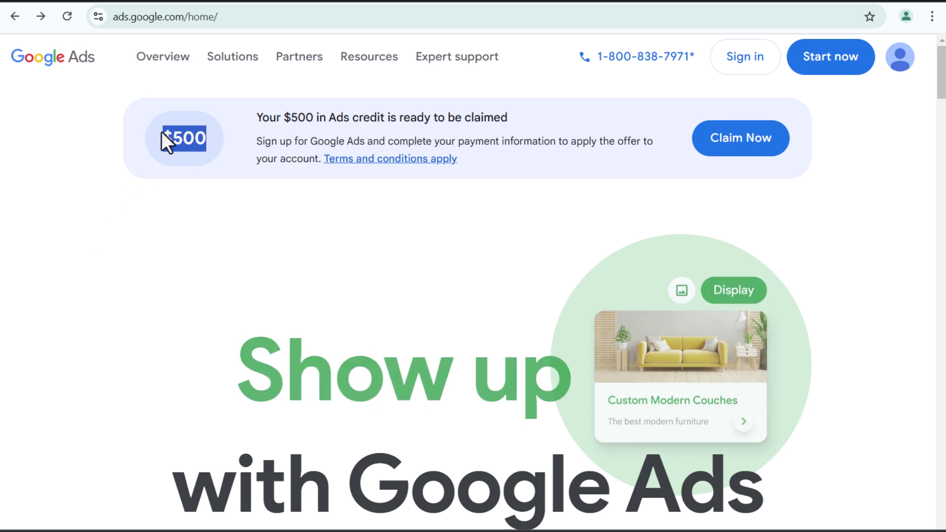
pyautogui.click(278, 232)
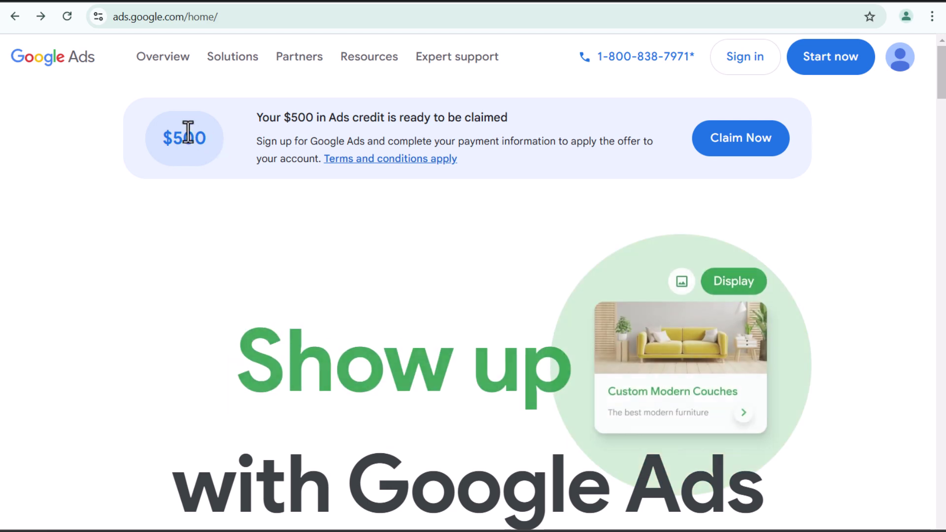
pyautogui.scroll(-20, 95, 295)
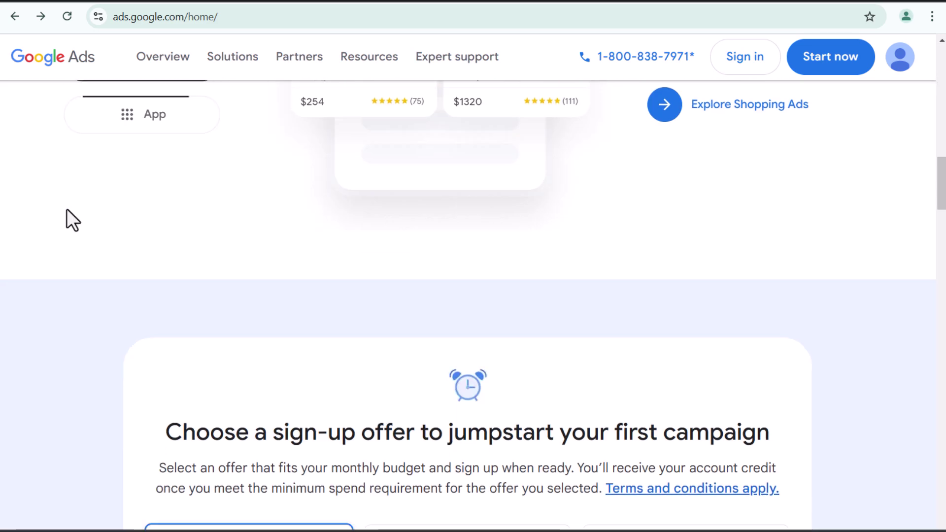
pyautogui.scroll(-8, 59, 211)
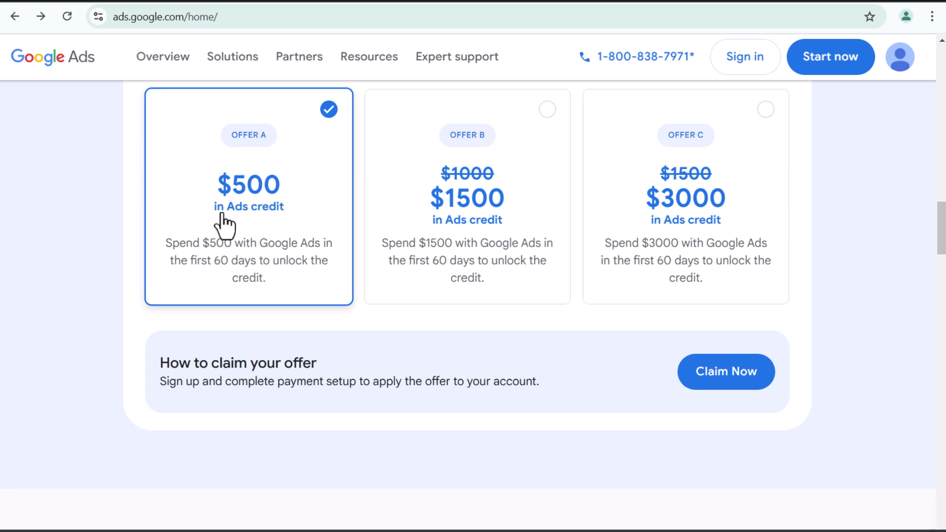
pyautogui.scroll(7, 98, 221)
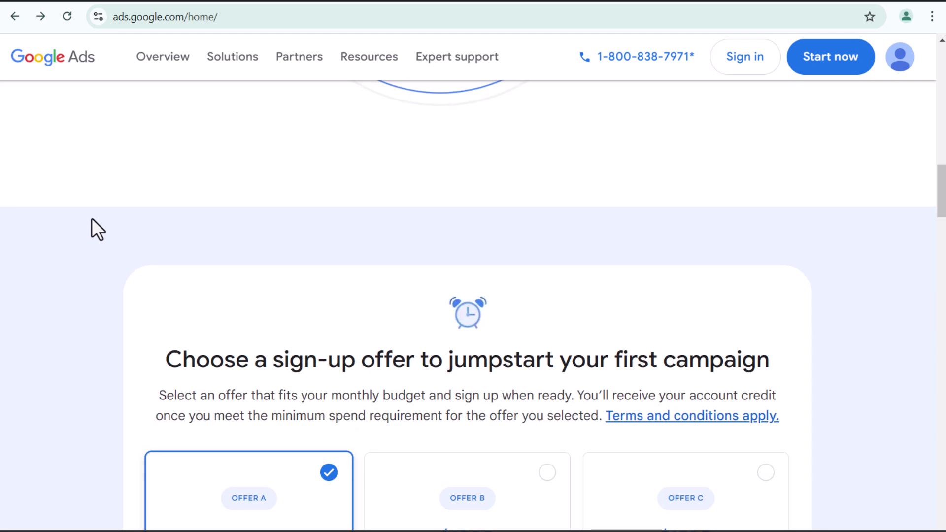
pyautogui.scroll(-20, 102, 188)
# Step: Return to the top of the page and begin signing up for Google Ads
pyautogui.scroll(10, 106, 182)
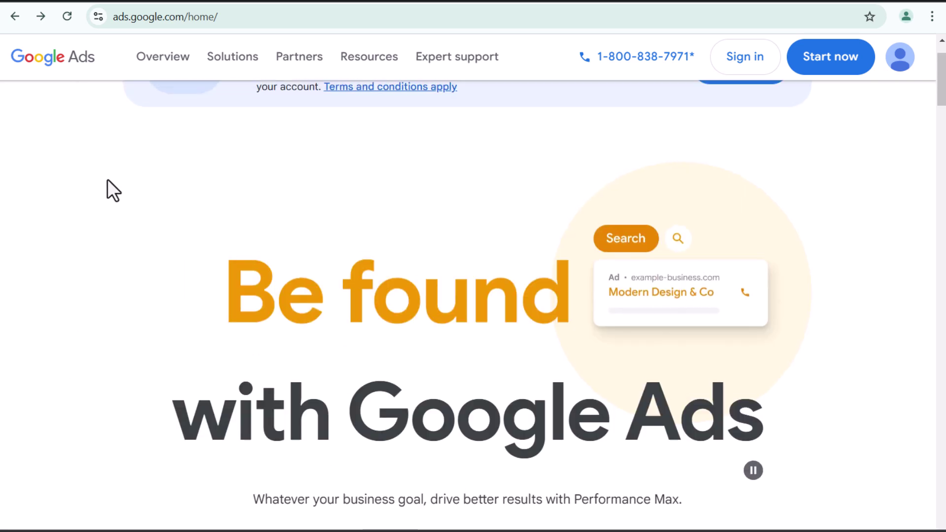
pyautogui.scroll(1, 118, 187)
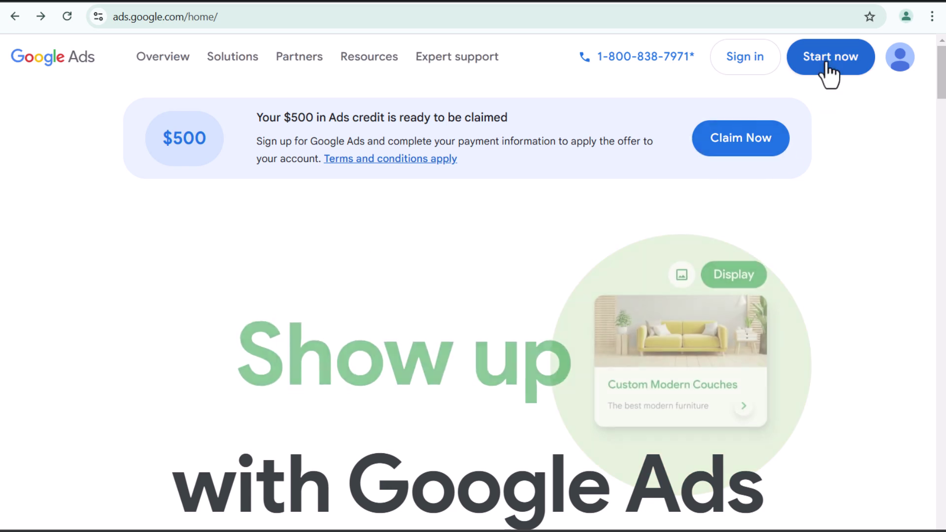
pyautogui.click(838, 63)
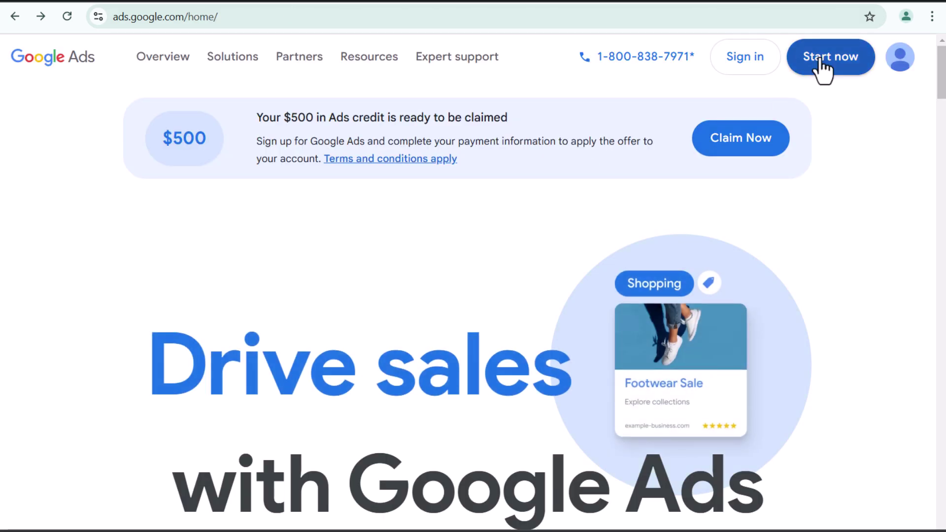
pyautogui.click(819, 58)
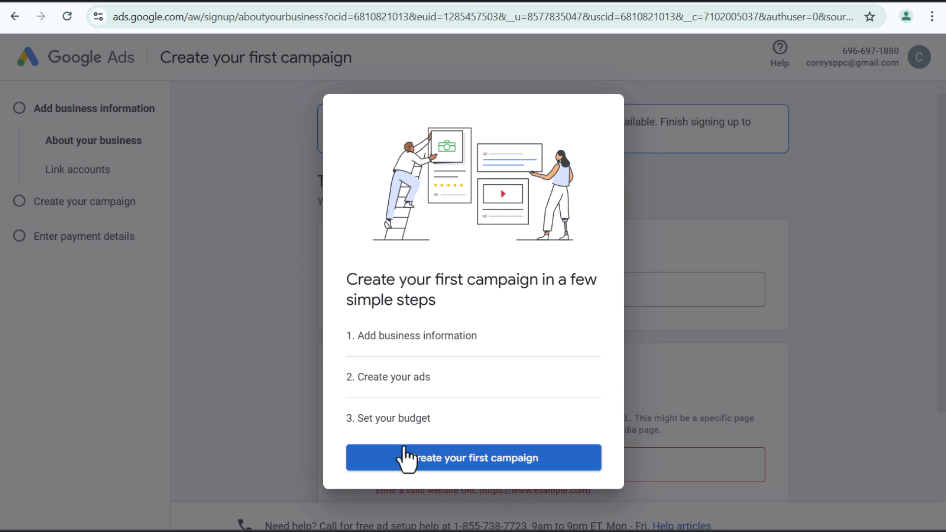
# Step: Begin creating the first campaign and highlight the footer help text on the business form
pyautogui.click(461, 468)
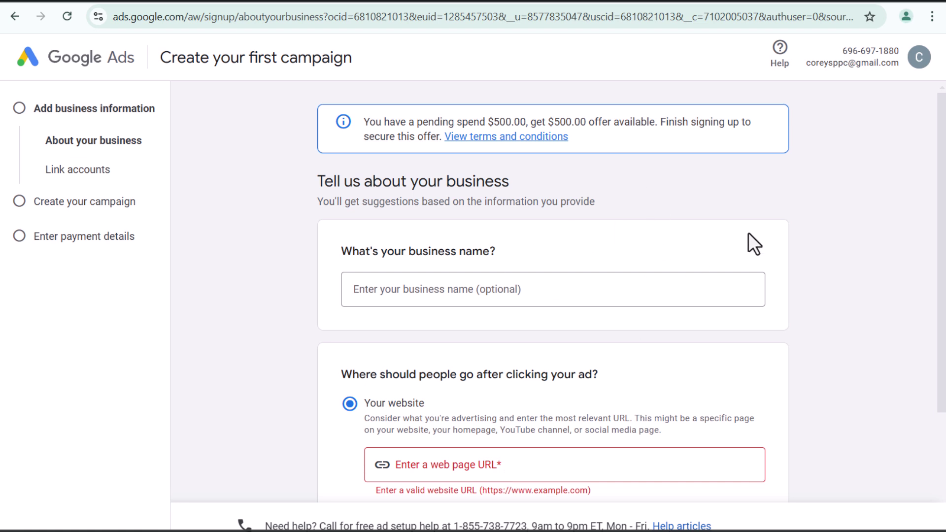
pyautogui.scroll(-4, 670, 175)
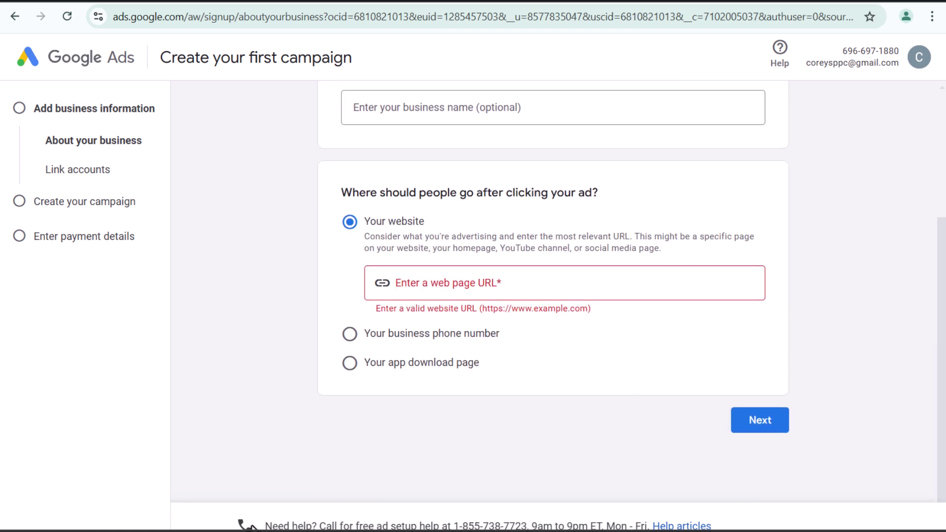
pyautogui.moveTo(264, 526); pyautogui.dragTo(488, 522)
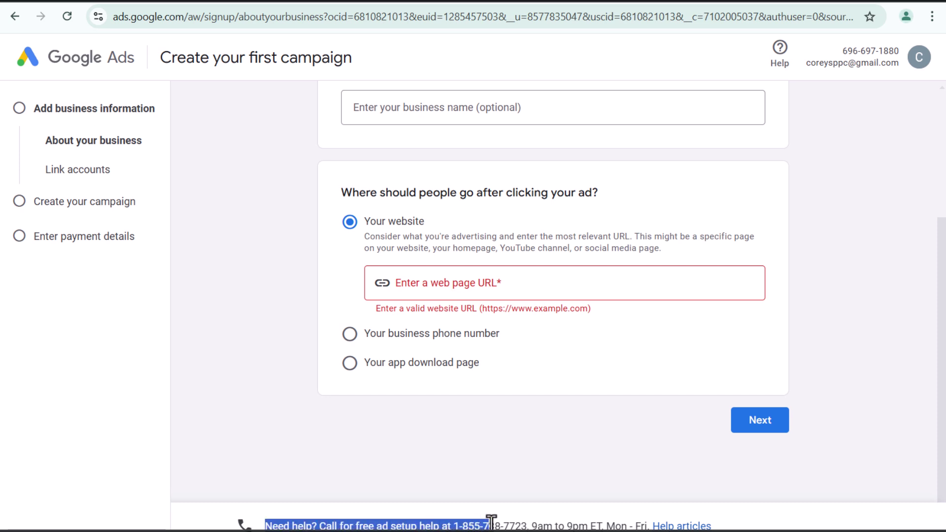
pyautogui.click(542, 522)
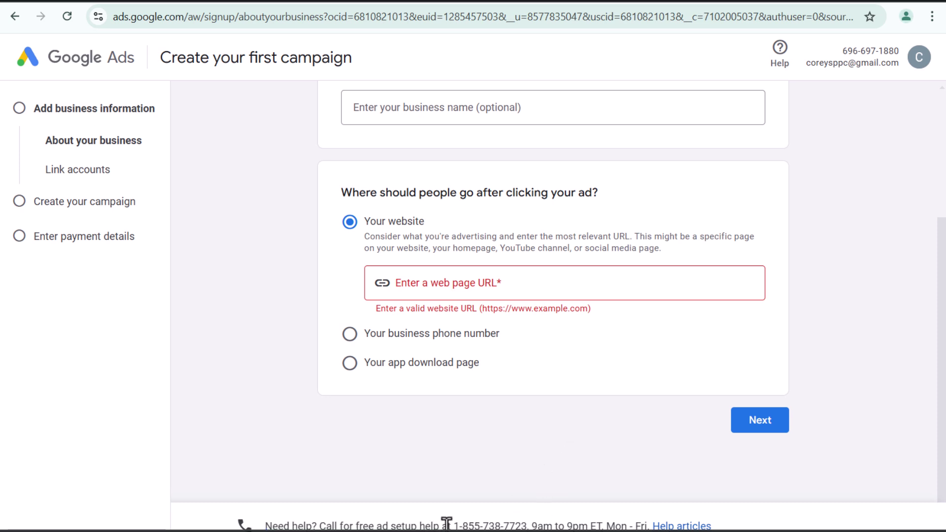
# Step: Highlight the ad setup help phone number, then scroll back to the form's top
pyautogui.moveTo(453, 523); pyautogui.dragTo(527, 521)
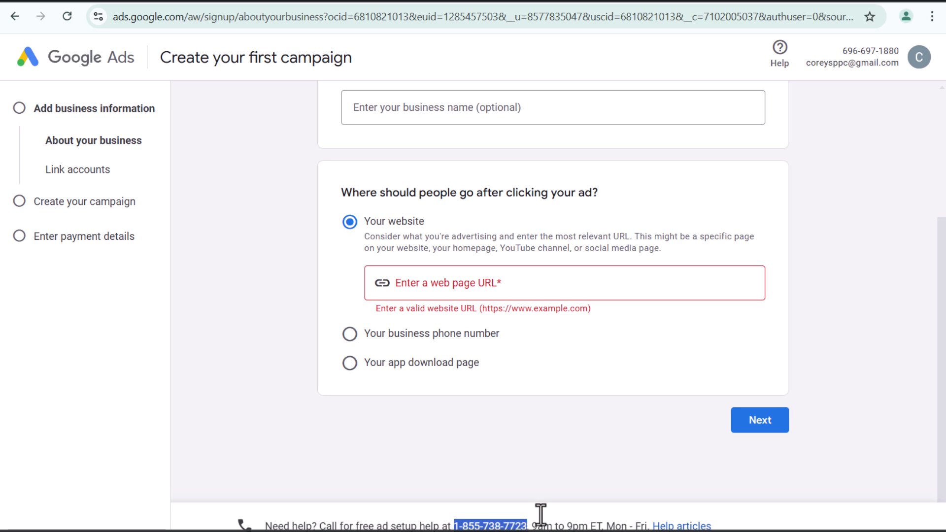
pyautogui.click(639, 359)
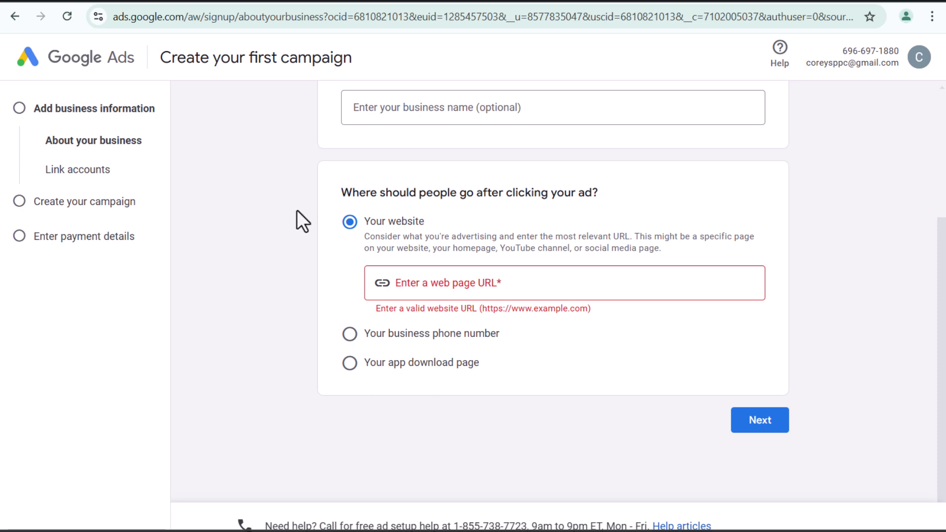
pyautogui.scroll(3, 274, 232)
pyautogui.click(422, 255)
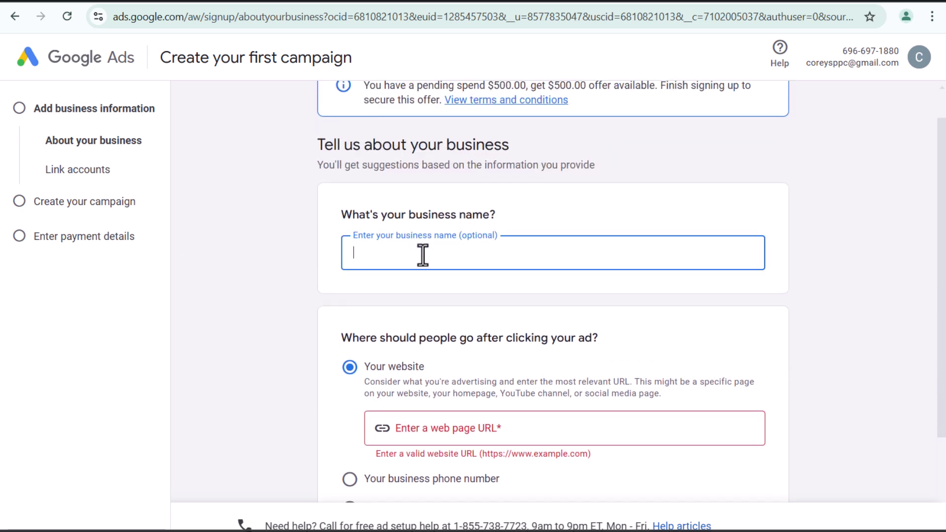
pyautogui.write('Surfside PPC')
pyautogui.scroll(-2, 440, 327)
pyautogui.click(427, 352)
pyautogui.write('ht')
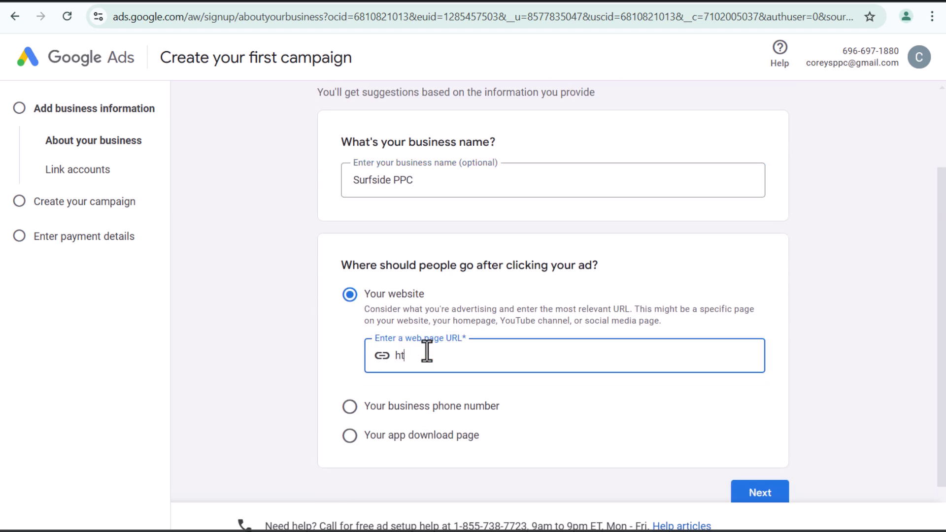
pyautogui.write('tps://surfsideppc.com')
pyautogui.click(750, 493)
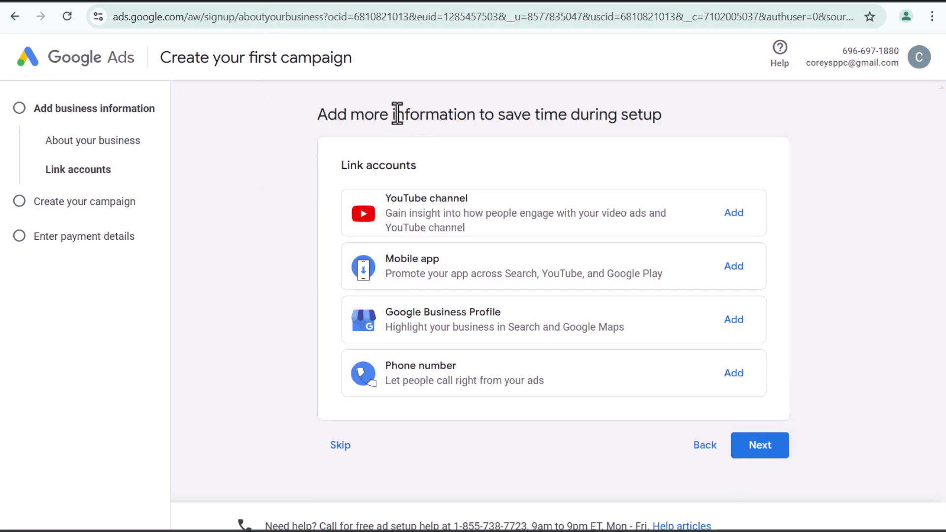
# Step: Skip the campaign goal and campaign type pages and confirm leaving campaign creation
pyautogui.click(346, 448)
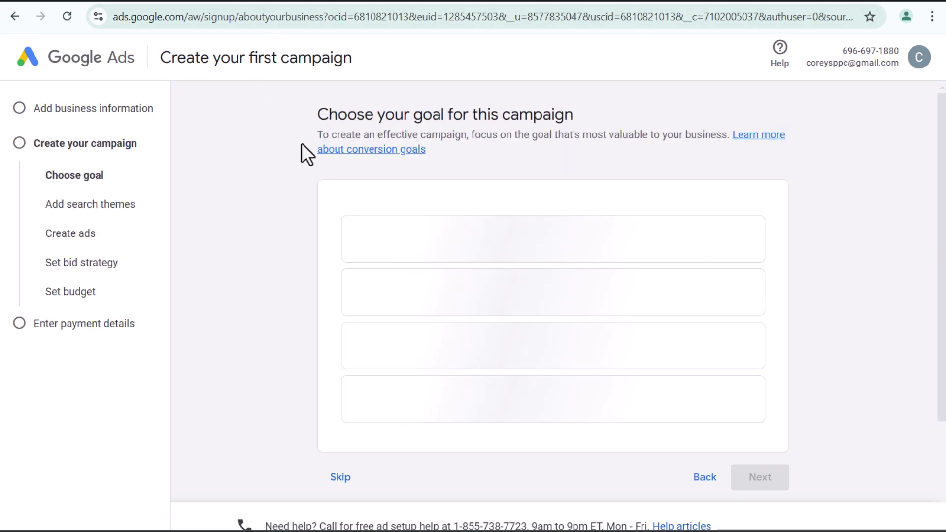
pyautogui.scroll(-4, 233, 394)
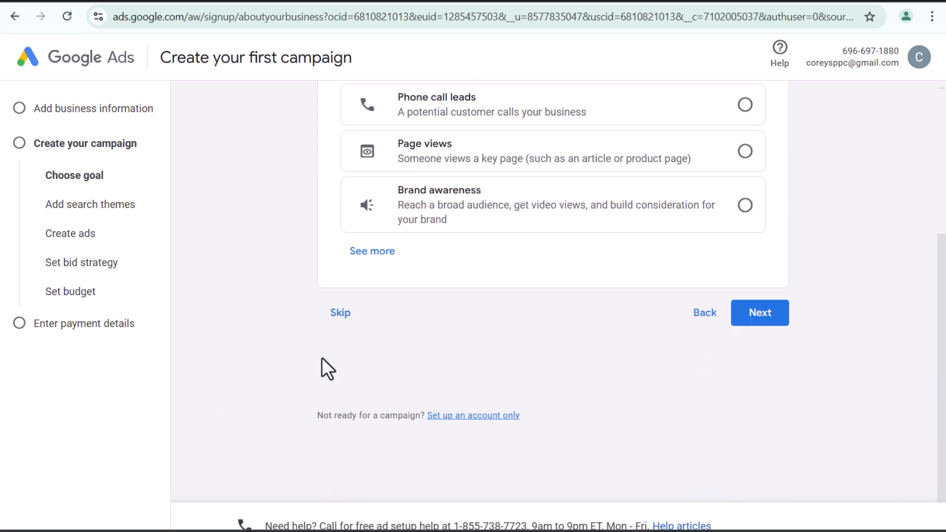
pyautogui.click(340, 254)
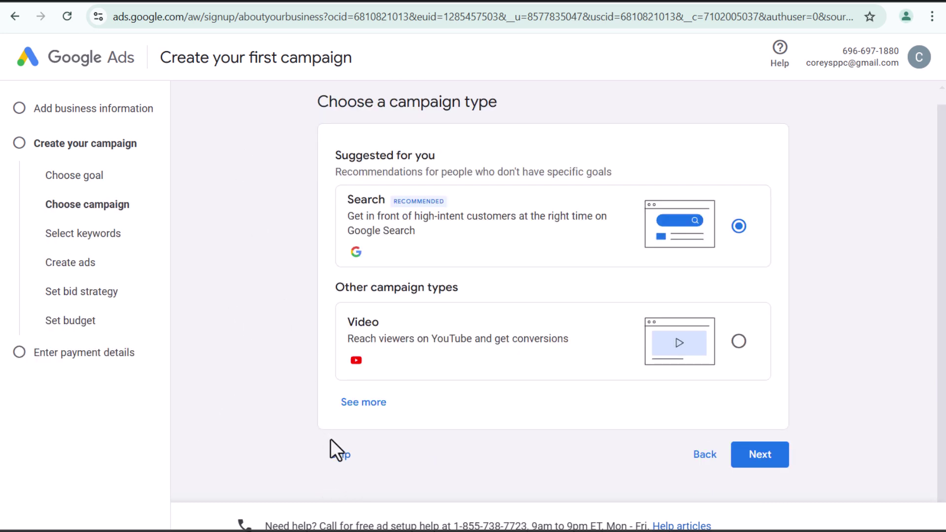
pyautogui.click(339, 452)
pyautogui.click(547, 326)
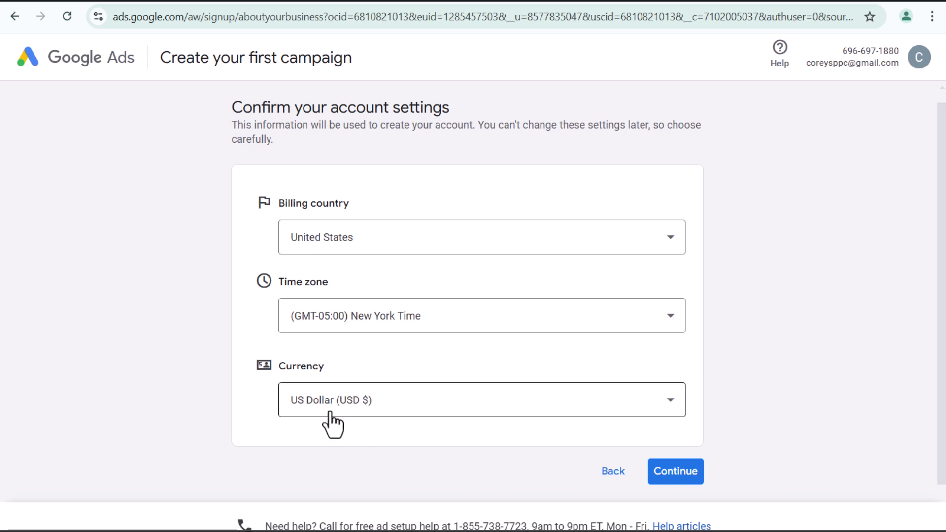
# Step: Accept the United States, New York time, USD settings and highlight the Spend $500, Get $500 offer
pyautogui.click(674, 473)
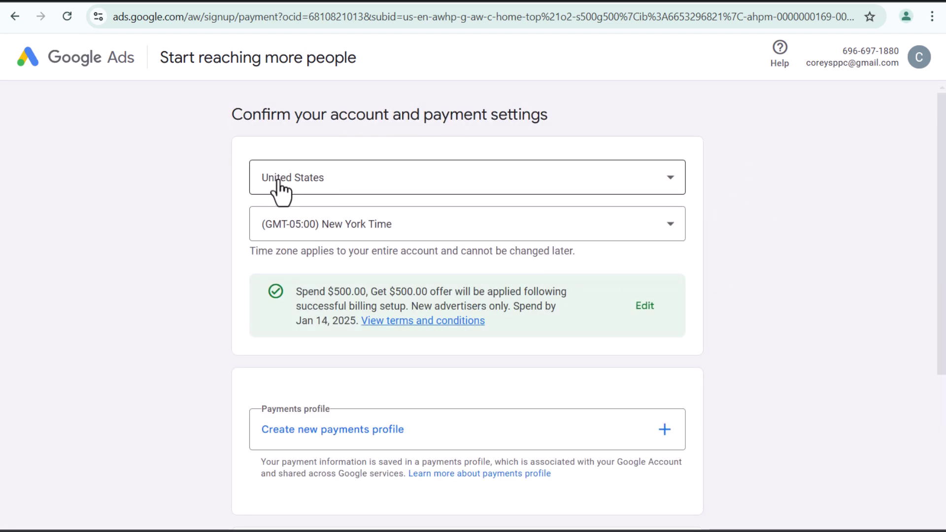
pyautogui.scroll(-1, 739, 246)
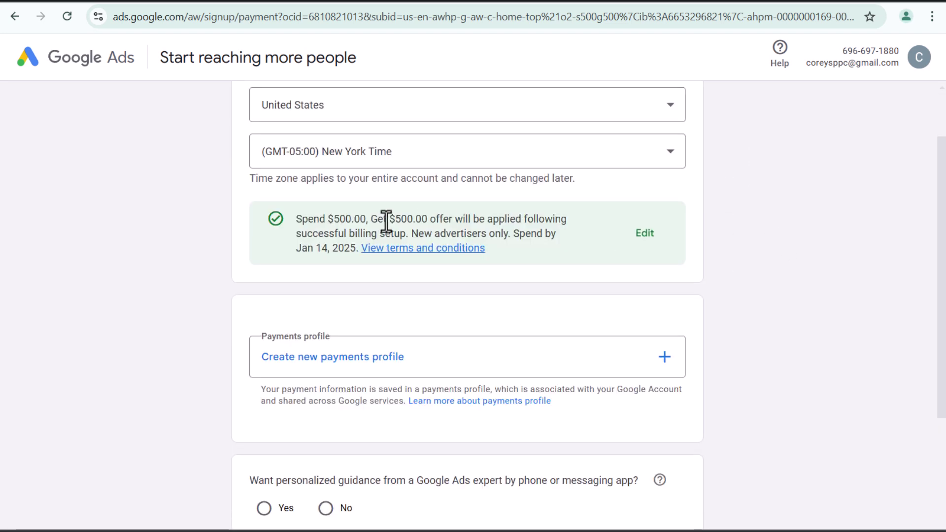
pyautogui.moveTo(295, 217); pyautogui.dragTo(487, 224)
pyautogui.click(493, 227)
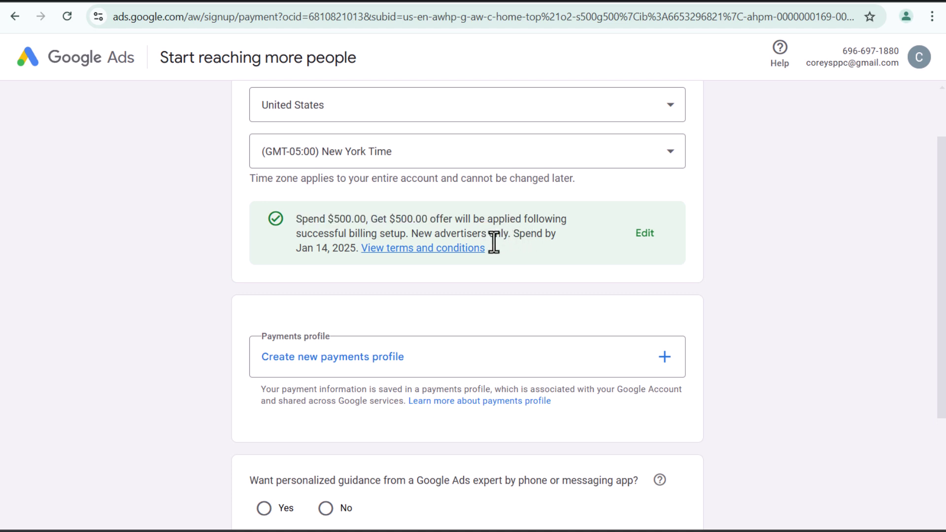
# Step: Highlight the offer deadline day and decline personalized guidance from a Google Ads expert
pyautogui.doubleClick(323, 250)
pyautogui.click(323, 250)
pyautogui.scroll(-3, 759, 271)
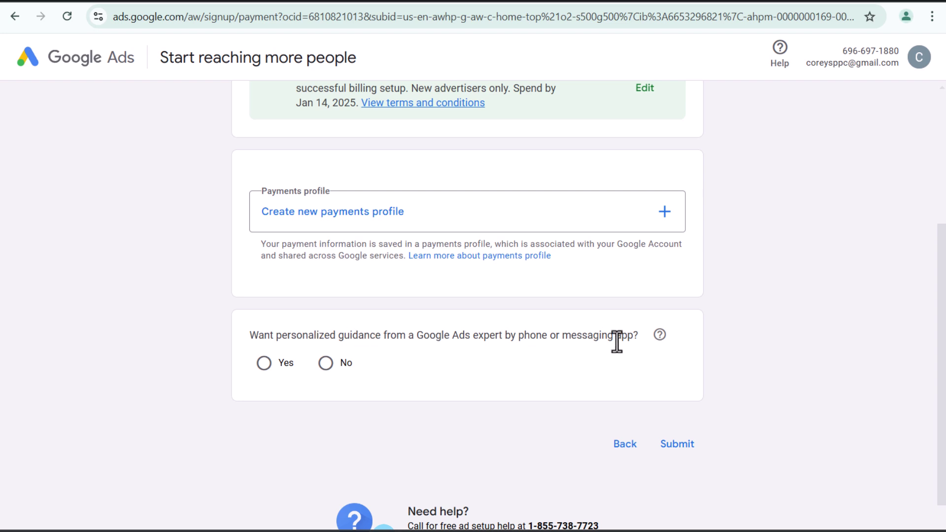
pyautogui.click(325, 363)
# Step: Start a new payments profile with profile type set to Individual
pyautogui.click(657, 223)
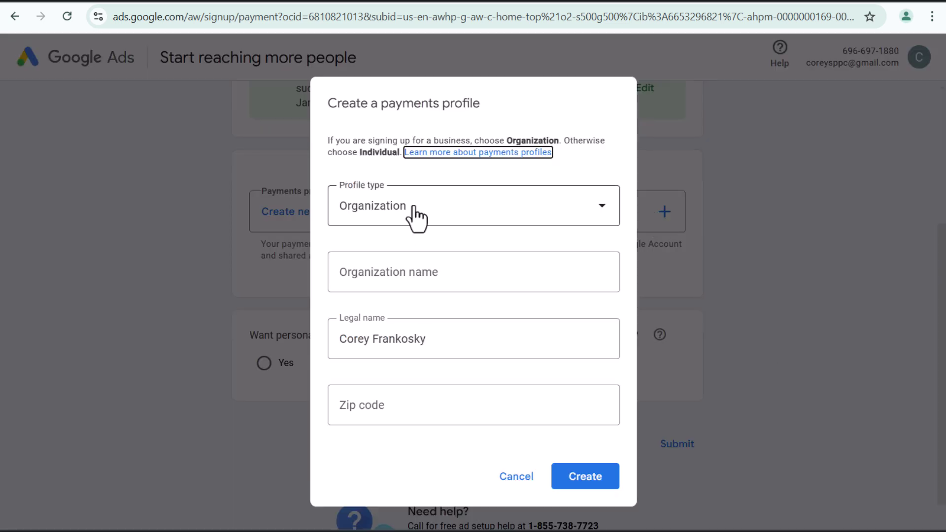
pyautogui.click(439, 211)
pyautogui.click(395, 310)
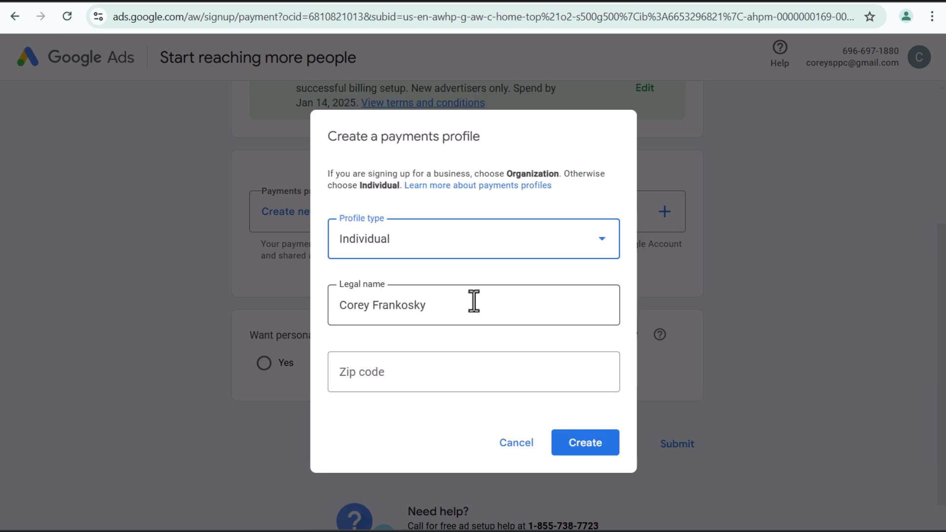
pyautogui.click(409, 249)
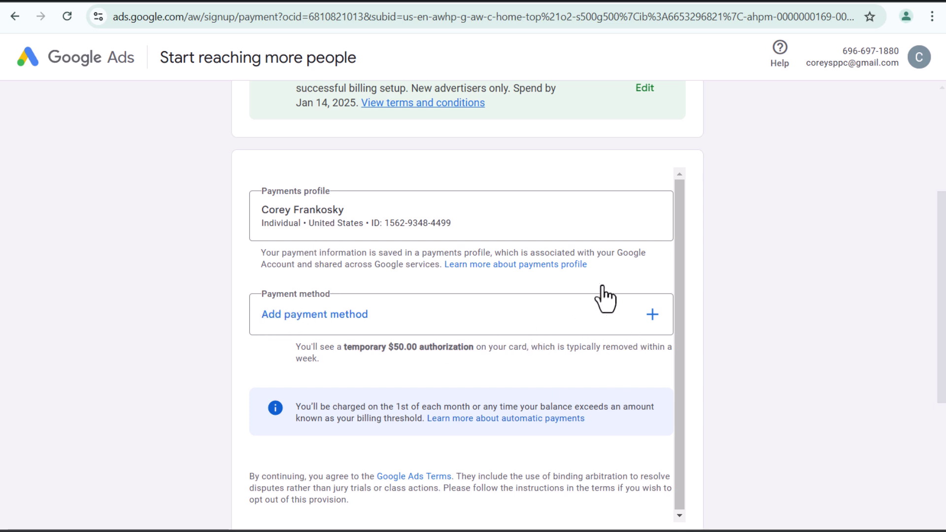
pyautogui.scroll(-5, 601, 295)
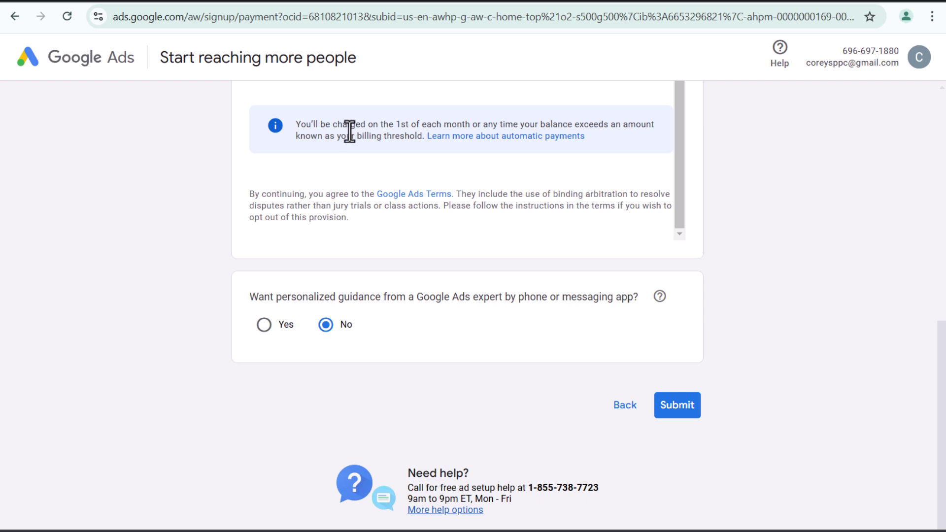
# Step: Submit the payment settings to create the account and highlight part of the verification message
pyautogui.click(679, 416)
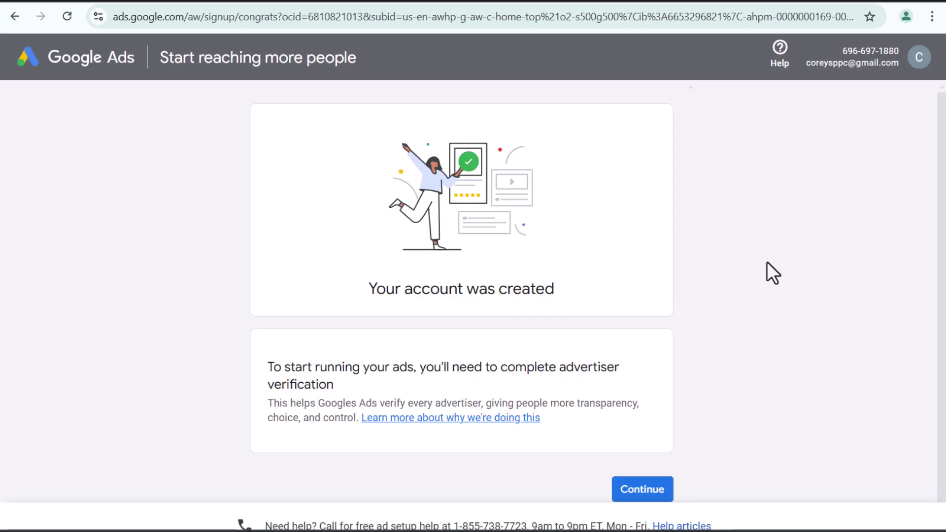
pyautogui.moveTo(341, 373); pyautogui.dragTo(364, 373)
pyautogui.click(434, 373)
pyautogui.scroll(-1, 556, 320)
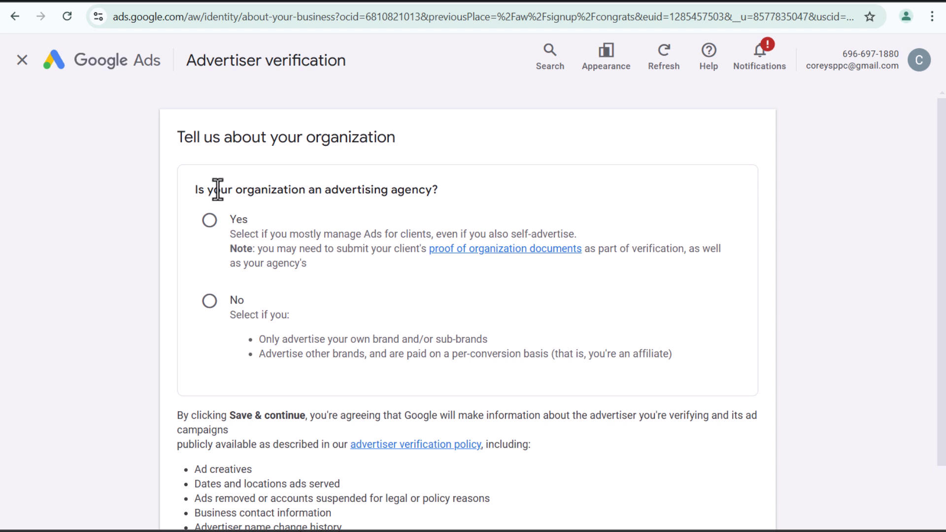
# Step: Answer Yes to being an advertising agency, choose My agency, and save the verification answers
pyautogui.moveTo(215, 190); pyautogui.dragTo(384, 190)
pyautogui.click(383, 187)
pyautogui.click(209, 224)
pyautogui.scroll(-3, 177, 295)
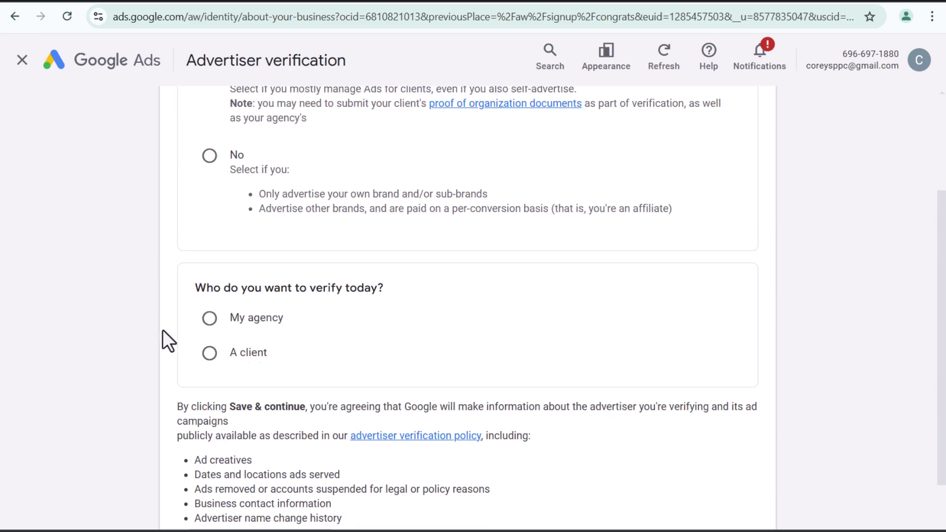
pyautogui.click(209, 319)
pyautogui.scroll(-2, 111, 278)
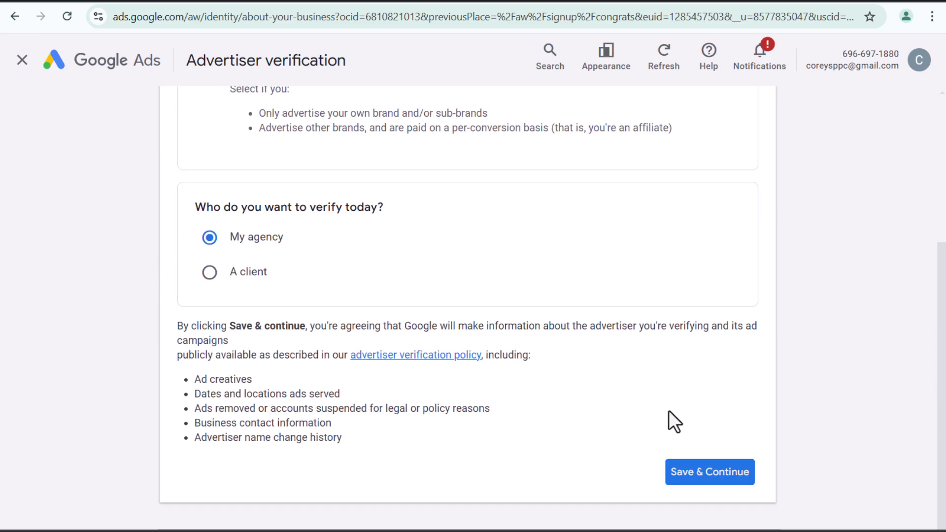
pyautogui.click(690, 481)
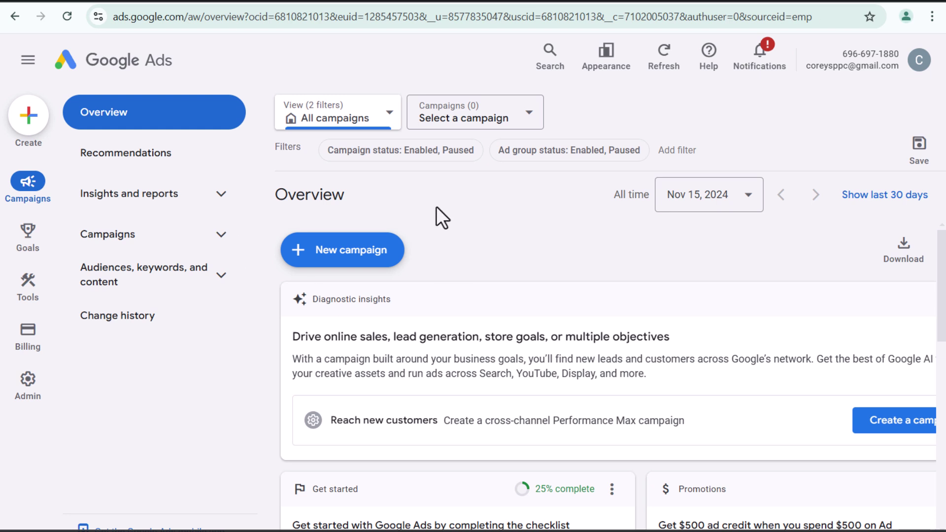
# Step: Scroll the Overview down to the Get started checklist and the $500 promotion card
pyautogui.scroll(-4, 315, 372)
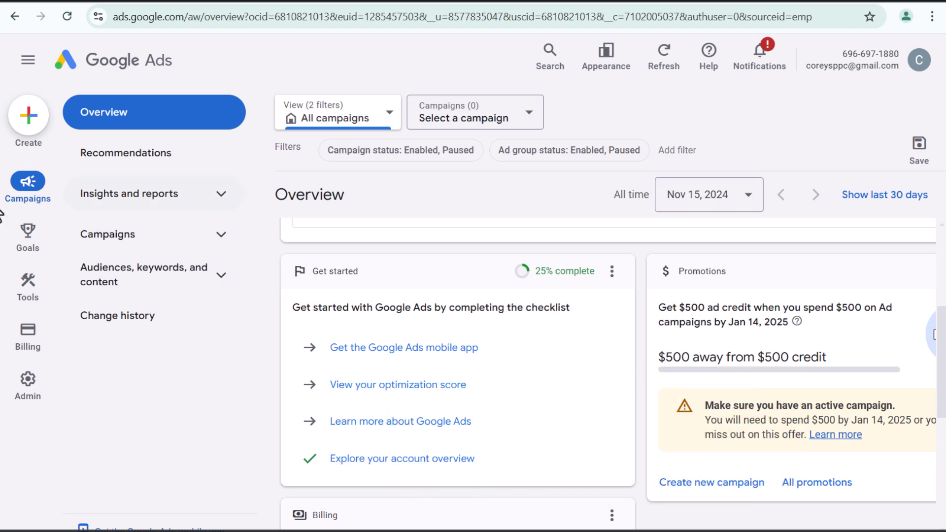
pyautogui.moveTo(17, 240)
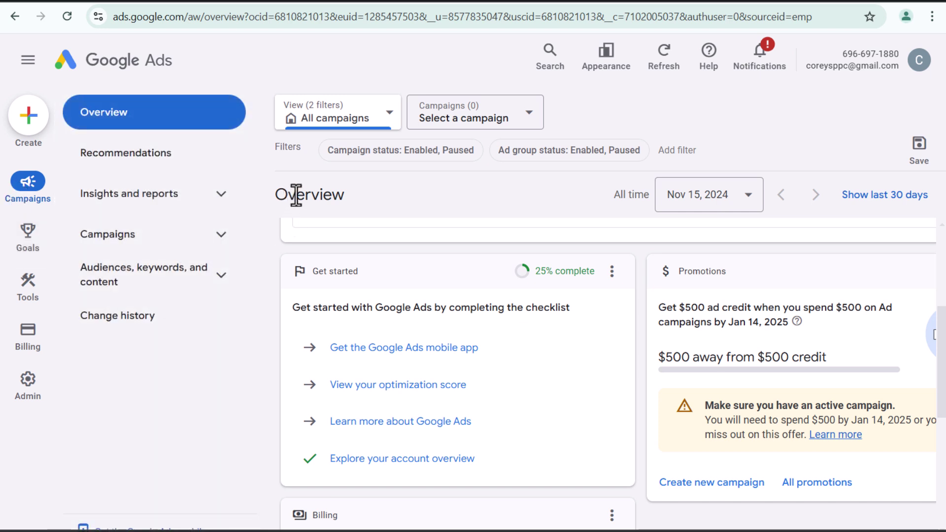